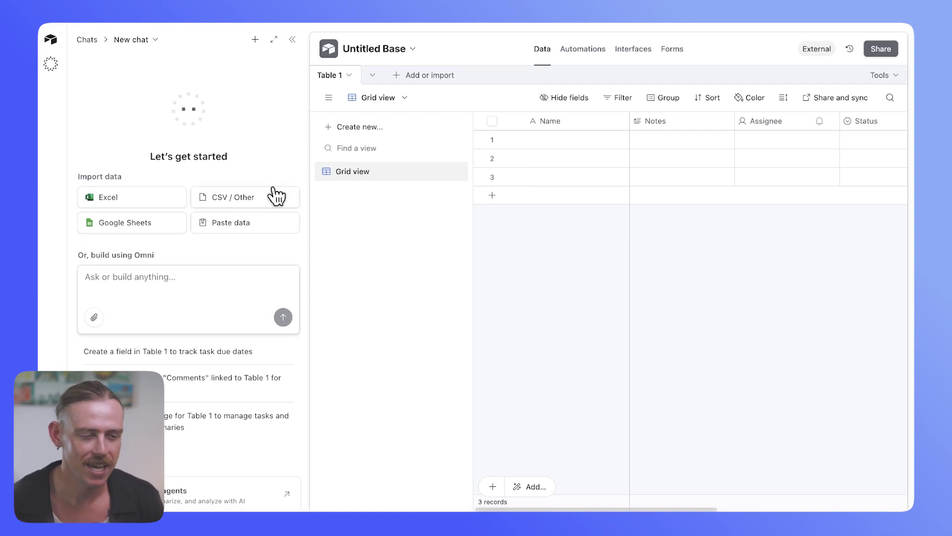
- Start importing a CSV file as a table from the Add or import menu
{"action": "left_click", "coordinate": [429, 76]}
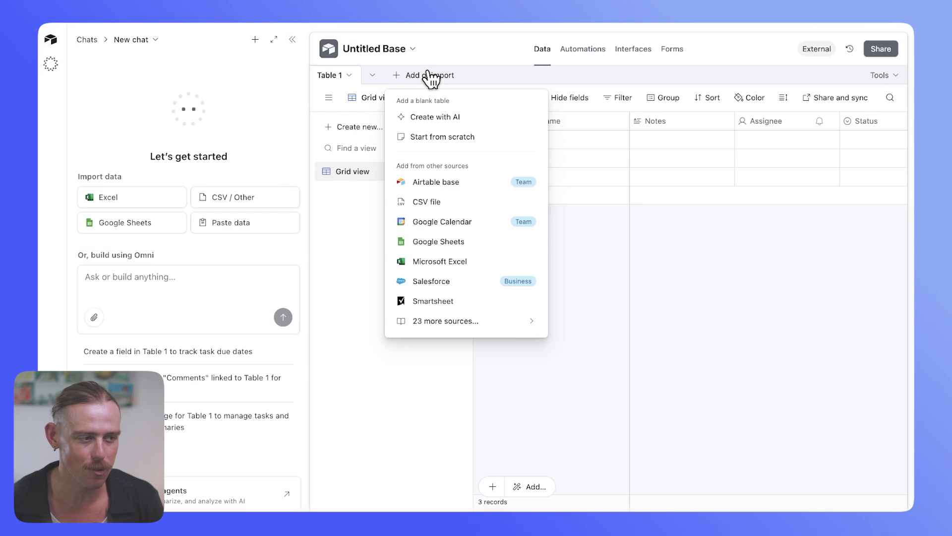
{"action": "left_click", "coordinate": [474, 202]}
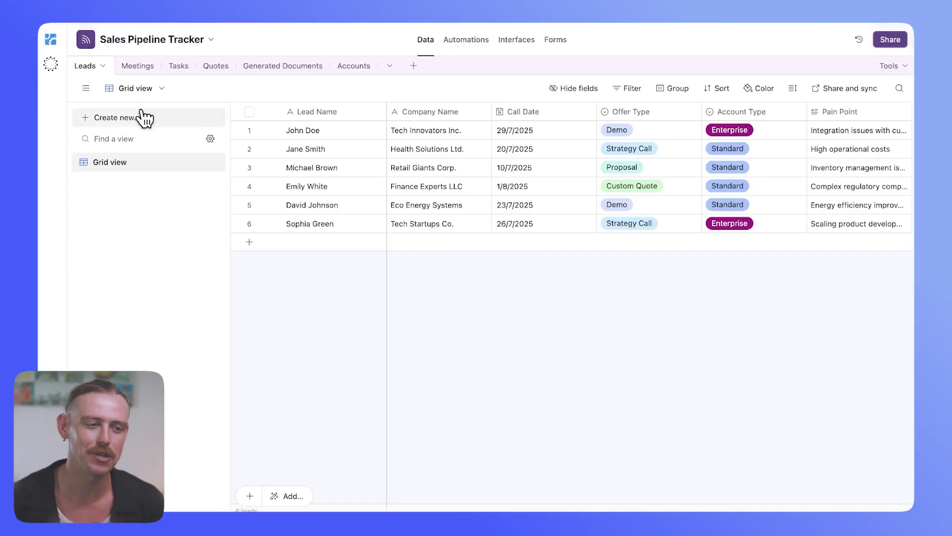
- Upload New_Leads_50.csv into the Leads table through Import data > CSV file
{"action": "left_click", "coordinate": [103, 66]}
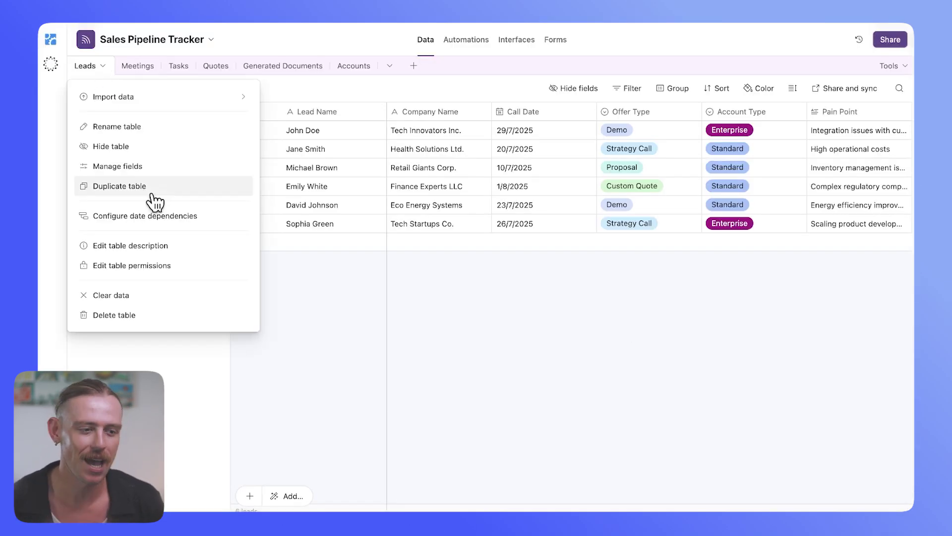
{"action": "mouse_move", "coordinate": [234, 106]}
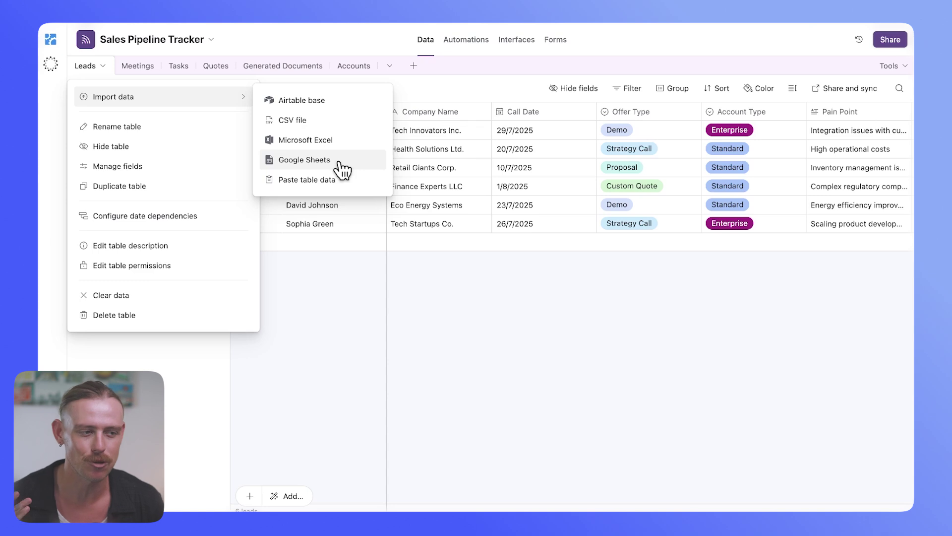
{"action": "left_click", "coordinate": [333, 123]}
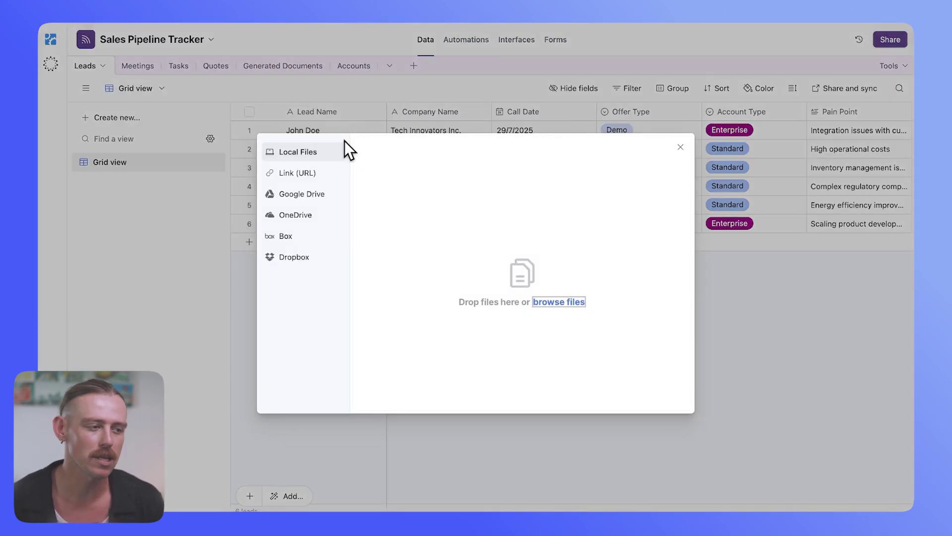
{"action": "left_click", "coordinate": [559, 304]}
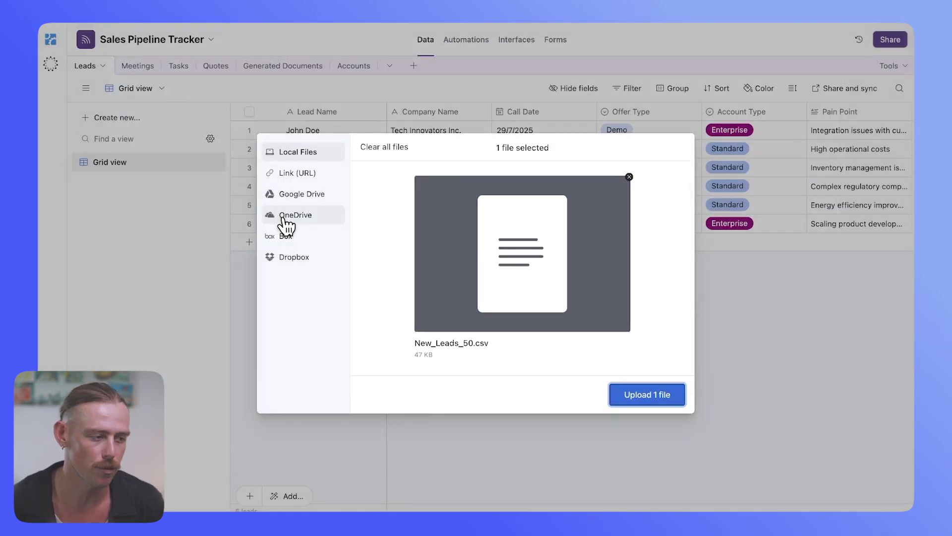
{"action": "left_click", "coordinate": [653, 400]}
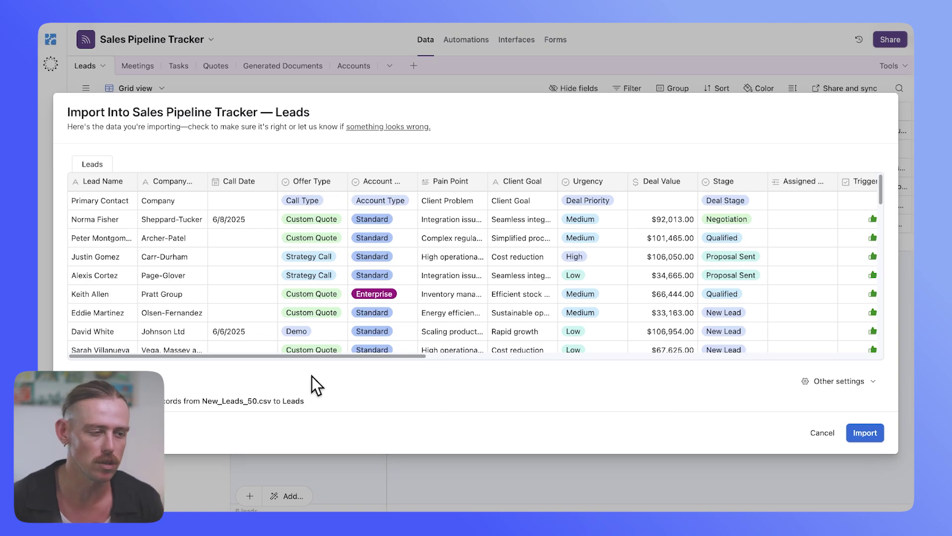
- Review the preview's rows and columns, then import the CSV records into Leads
{"action": "scroll", "coordinate": [285, 350], "scroll_direction": "down", "scroll_amount": 3}
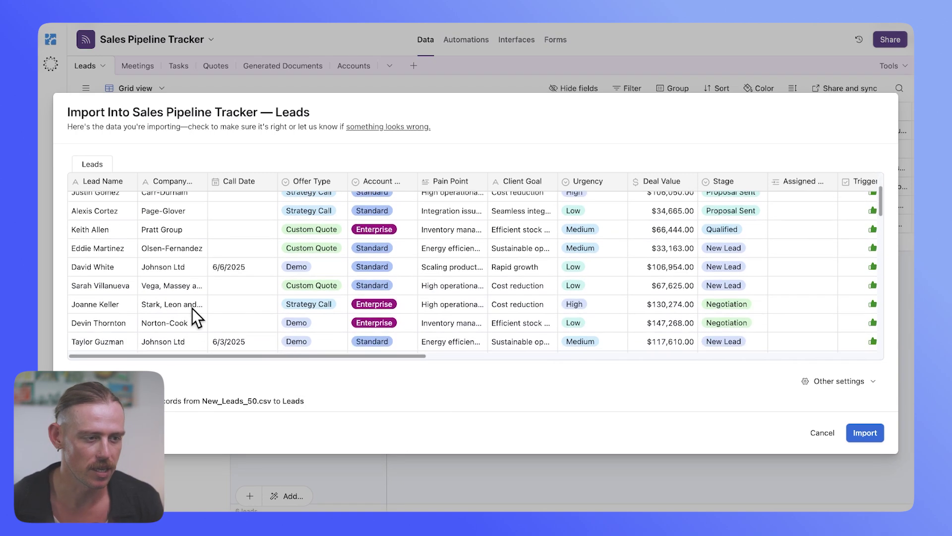
{"action": "scroll", "coordinate": [186, 307], "scroll_direction": "up", "scroll_amount": 3}
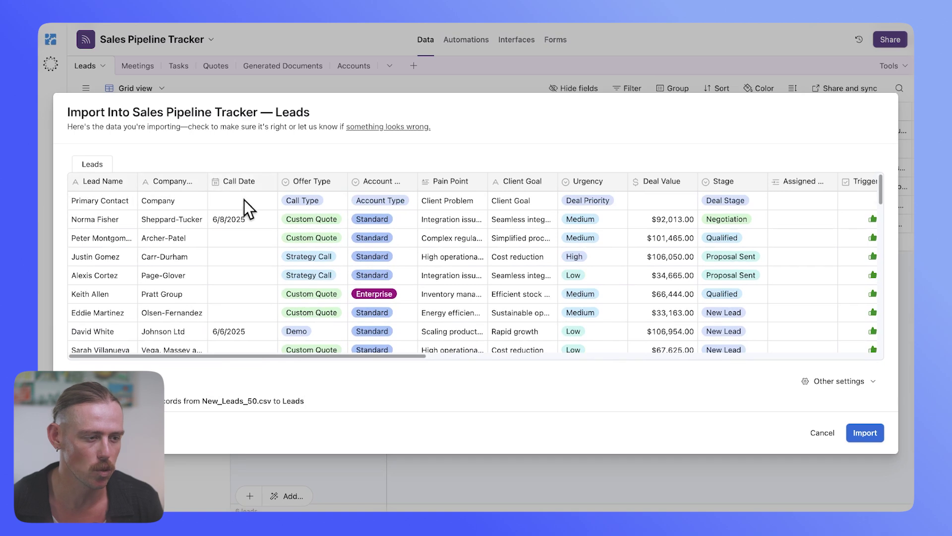
{"action": "scroll", "coordinate": [244, 259], "scroll_direction": "down", "scroll_amount": 1}
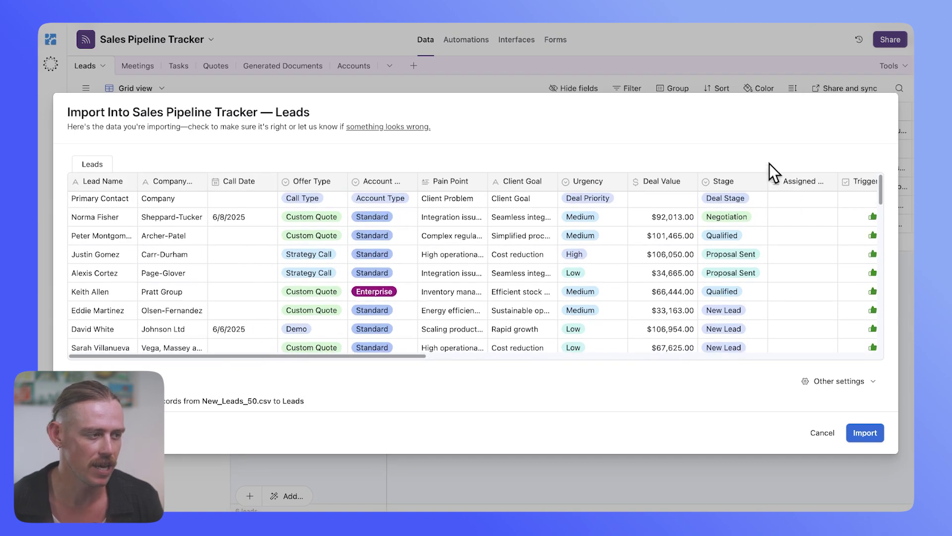
{"action": "scroll", "coordinate": [762, 236], "scroll_direction": "right", "scroll_amount": 10}
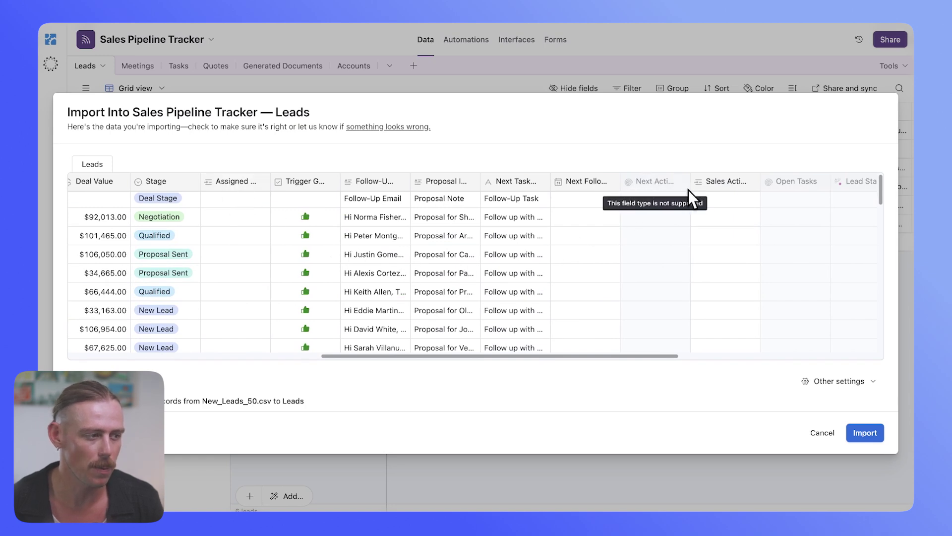
{"action": "scroll", "coordinate": [704, 208], "scroll_direction": "left", "scroll_amount": 3}
{"action": "scroll", "coordinate": [705, 207], "scroll_direction": "left", "scroll_amount": 5}
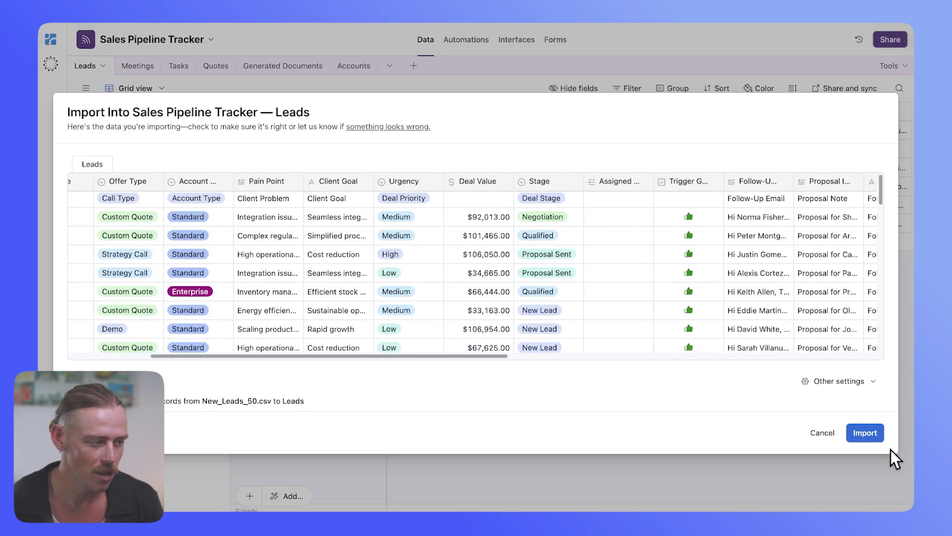
{"action": "left_click", "coordinate": [874, 437]}
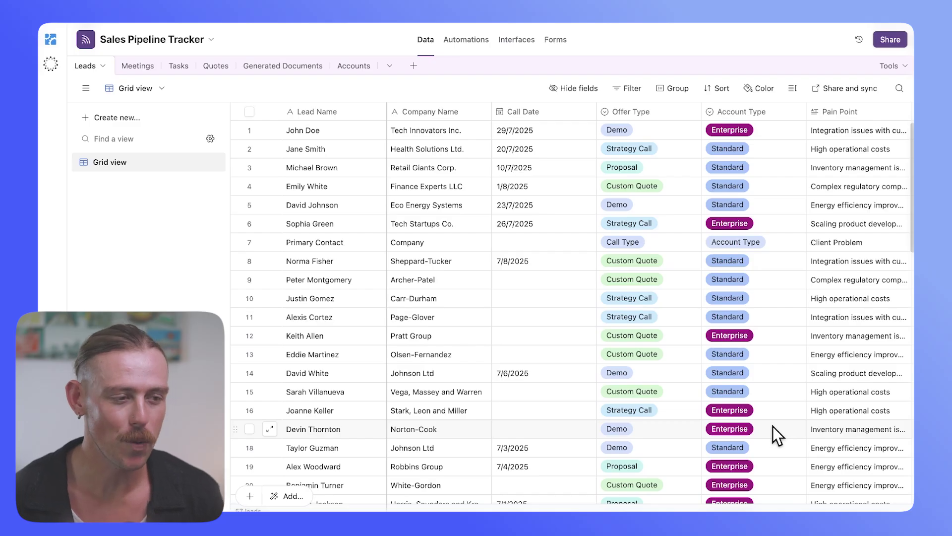
{"action": "scroll", "coordinate": [376, 318], "scroll_direction": "down", "scroll_amount": 4}
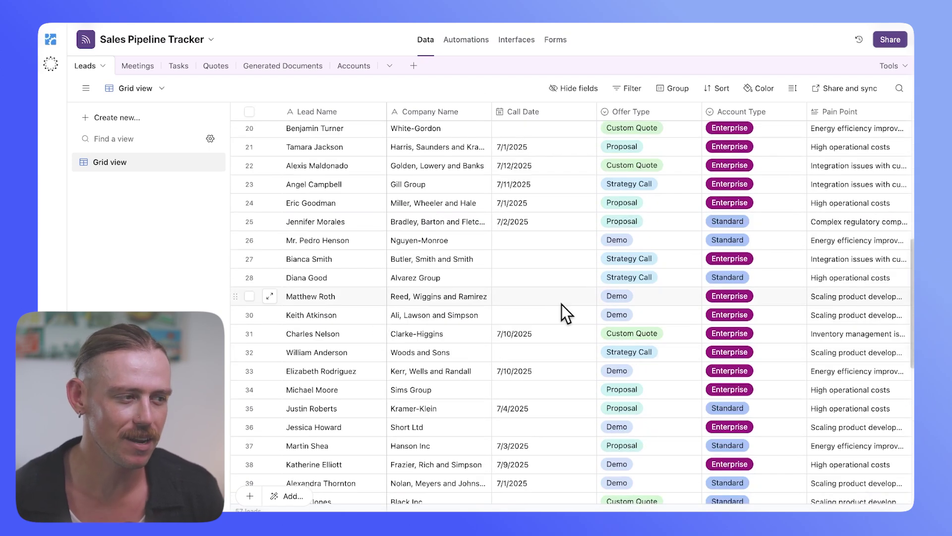
{"action": "scroll", "coordinate": [562, 308], "scroll_direction": "right", "scroll_amount": 5}
{"action": "scroll", "coordinate": [562, 305], "scroll_direction": "right", "scroll_amount": 9}
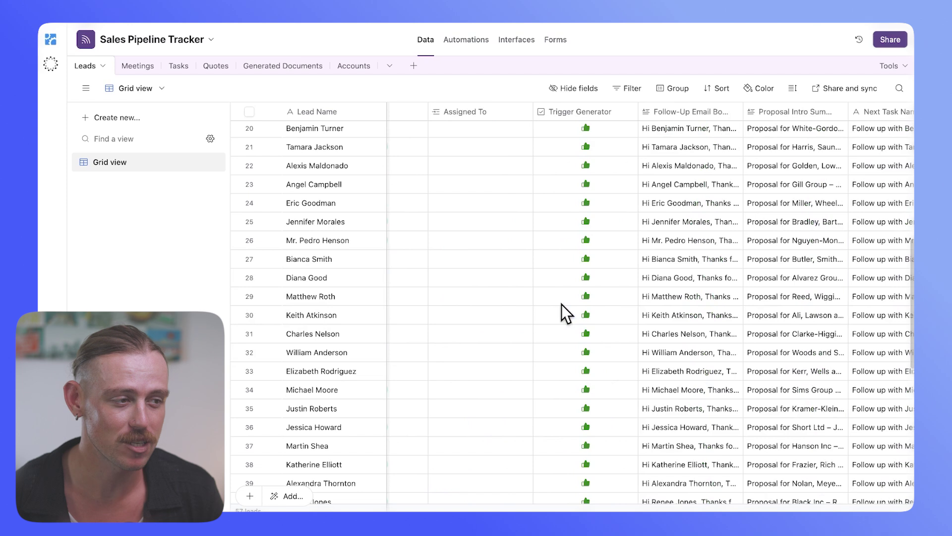
{"action": "scroll", "coordinate": [571, 301], "scroll_direction": "left", "scroll_amount": 1}
{"action": "scroll", "coordinate": [588, 239], "scroll_direction": "right", "scroll_amount": 6}
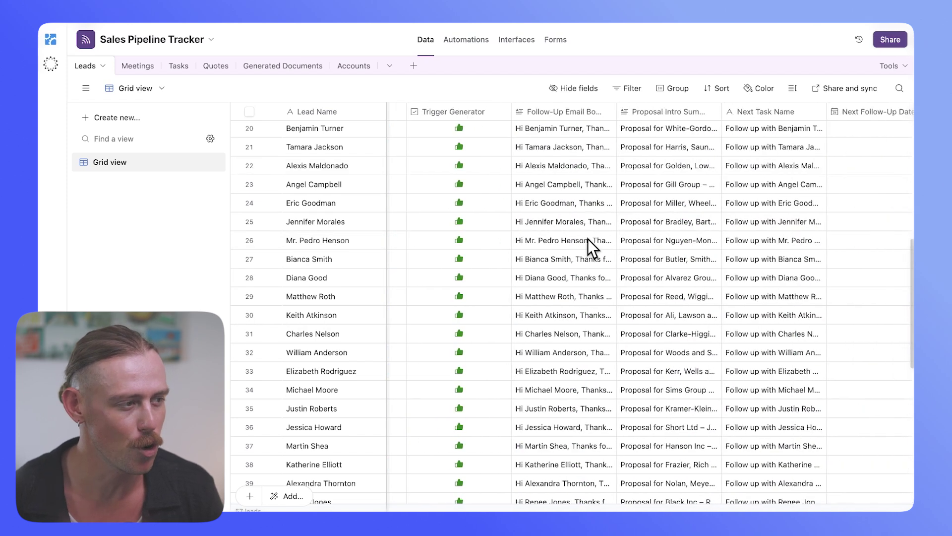
{"action": "scroll", "coordinate": [587, 238], "scroll_direction": "right", "scroll_amount": 2}
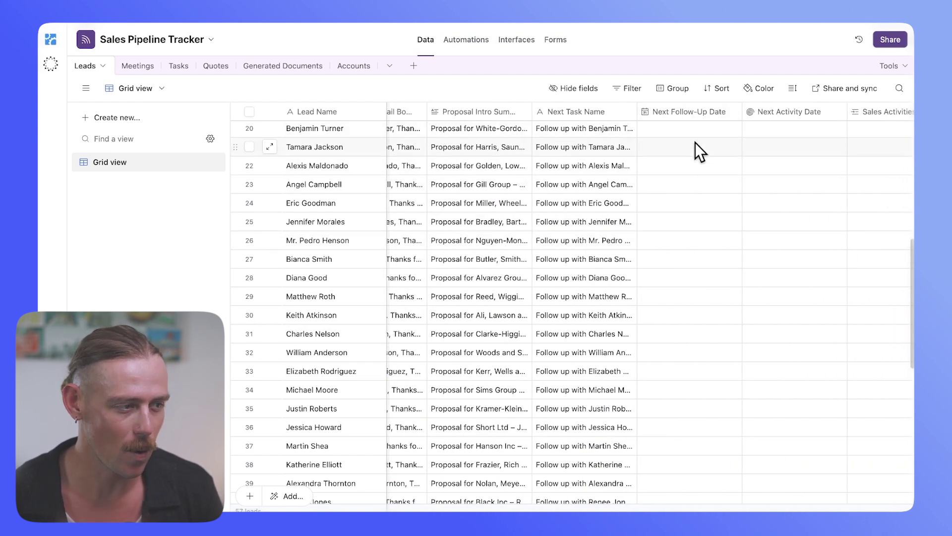
{"action": "scroll", "coordinate": [692, 212], "scroll_direction": "up", "scroll_amount": 7}
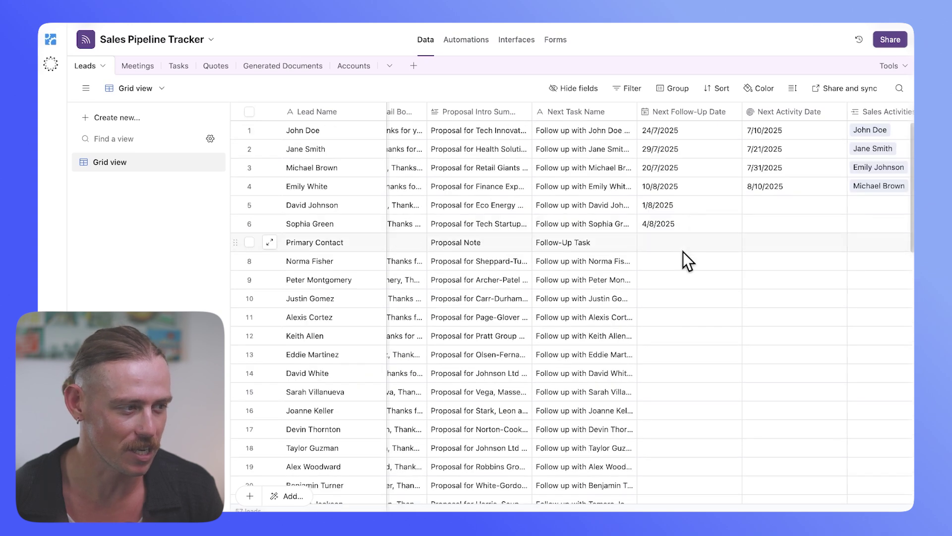
{"action": "scroll", "coordinate": [746, 256], "scroll_direction": "right", "scroll_amount": 7}
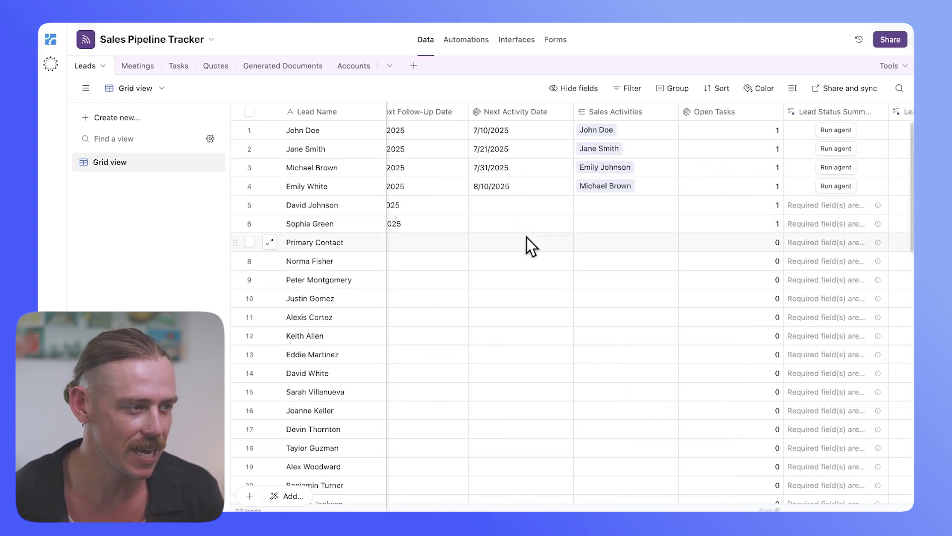
{"action": "scroll", "coordinate": [587, 256], "scroll_direction": "right", "scroll_amount": 10}
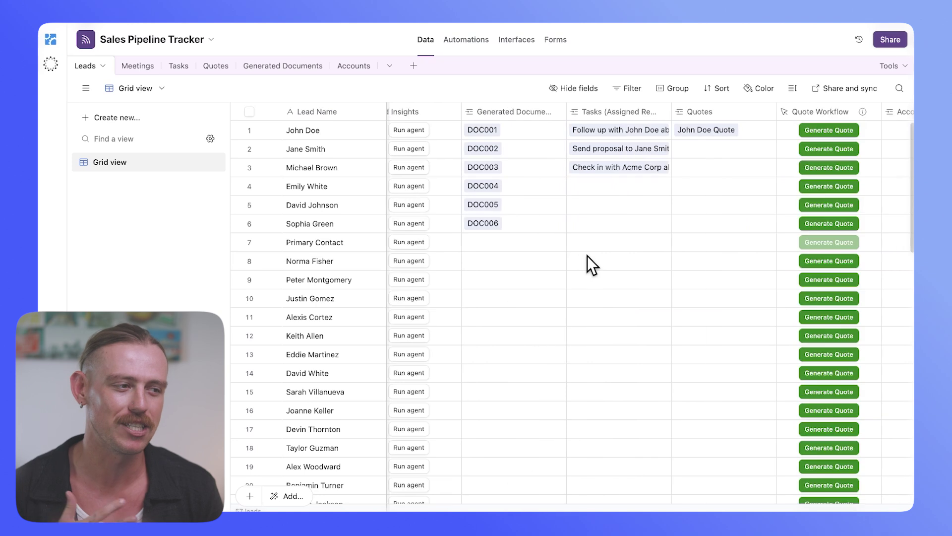
{"action": "scroll", "coordinate": [587, 257], "scroll_direction": "left", "scroll_amount": 1}
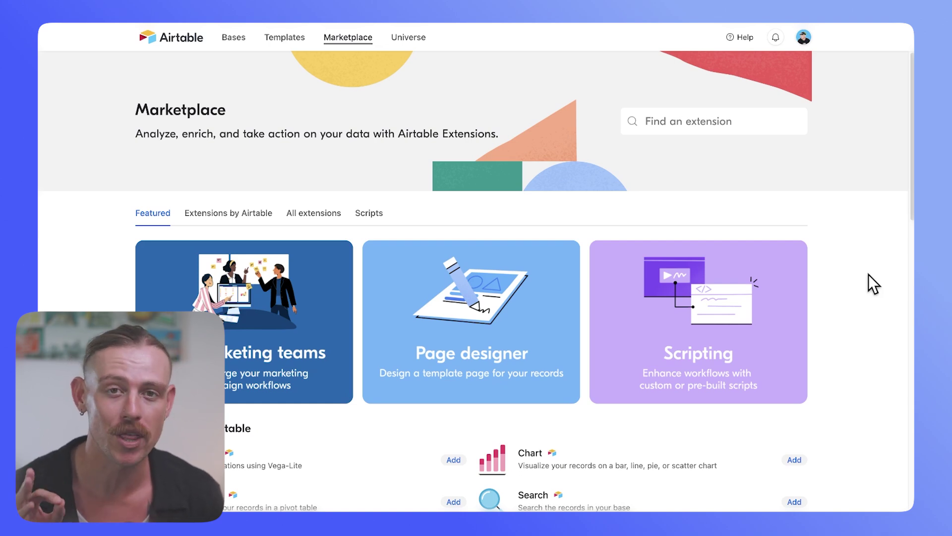
- Find the CSV import extension in the Marketplace and read its detail page
{"action": "scroll", "coordinate": [569, 291], "scroll_direction": "down", "scroll_amount": 3}
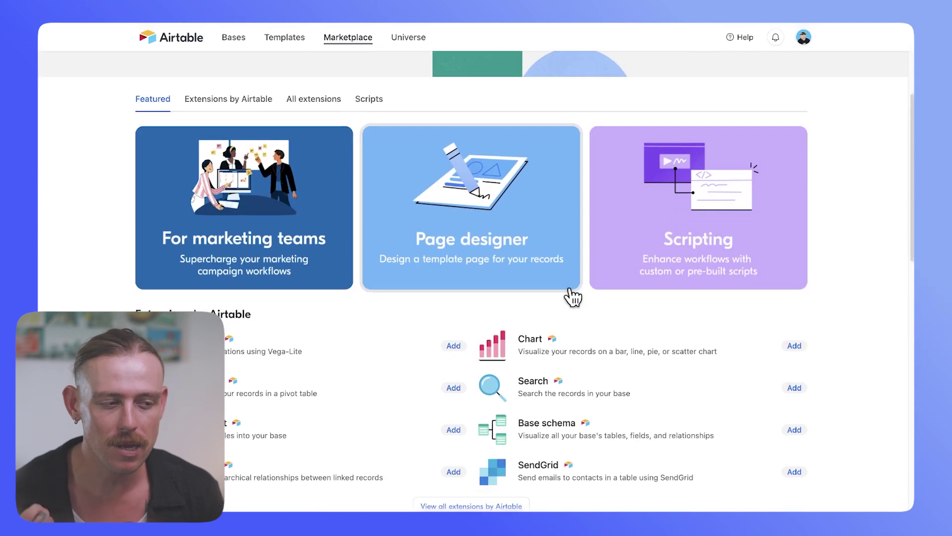
{"action": "scroll", "coordinate": [380, 330], "scroll_direction": "down", "scroll_amount": 1}
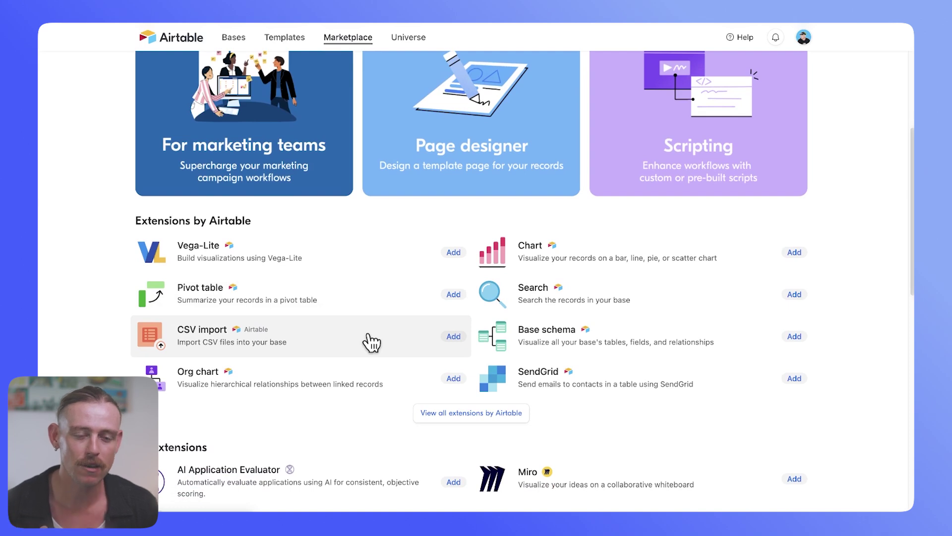
{"action": "scroll", "coordinate": [569, 324], "scroll_direction": "up", "scroll_amount": 4}
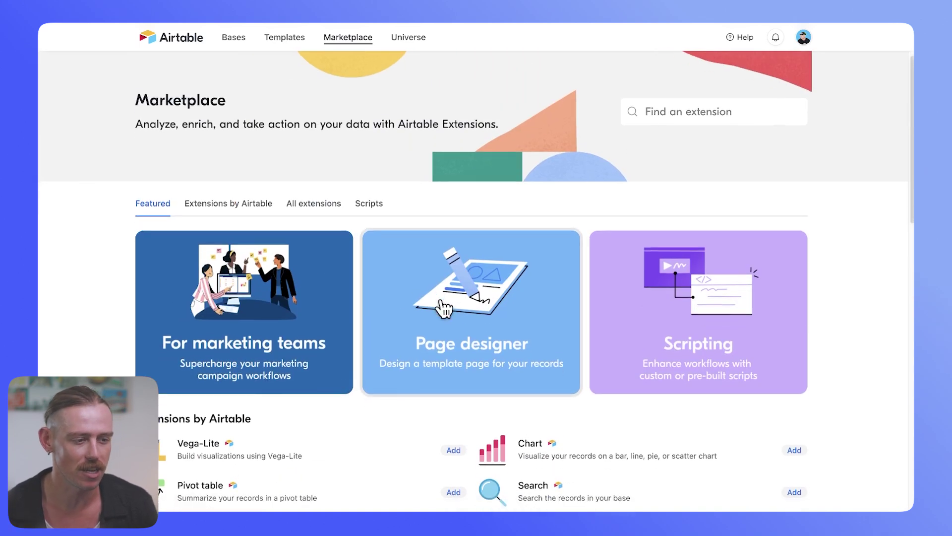
{"action": "scroll", "coordinate": [442, 305], "scroll_direction": "down", "scroll_amount": 4}
{"action": "left_click", "coordinate": [339, 330]}
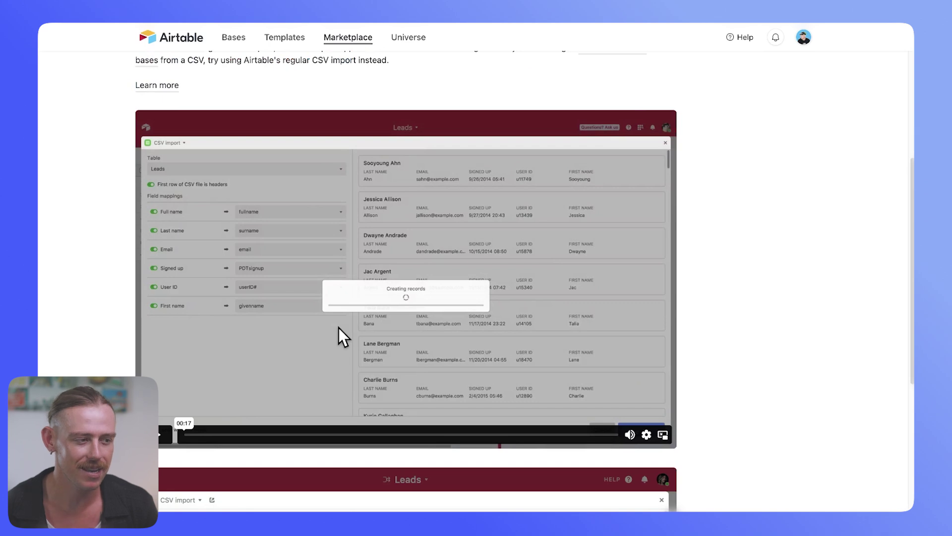
{"action": "scroll", "coordinate": [339, 327], "scroll_direction": "up", "scroll_amount": 1}
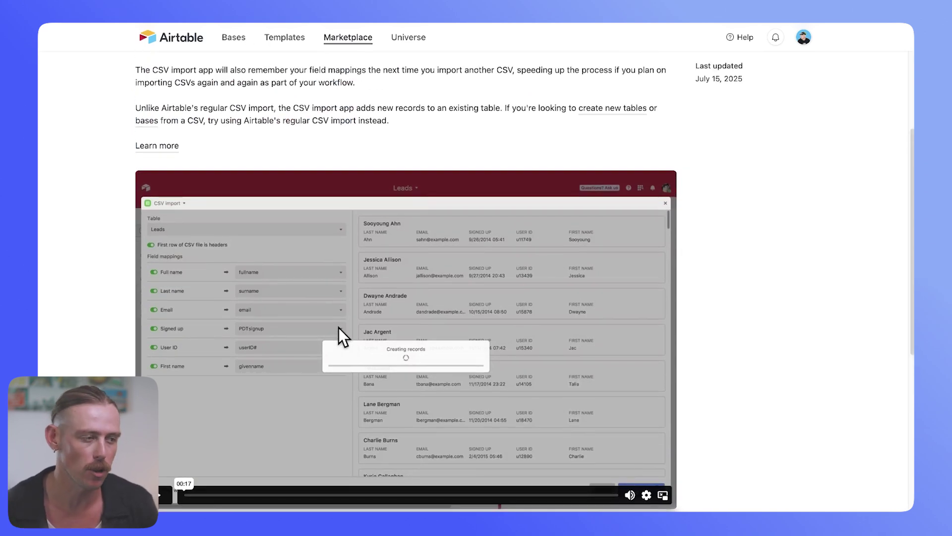
{"action": "scroll", "coordinate": [339, 327], "scroll_direction": "down", "scroll_amount": 1}
{"action": "scroll", "coordinate": [339, 327], "scroll_direction": "up", "scroll_amount": 3}
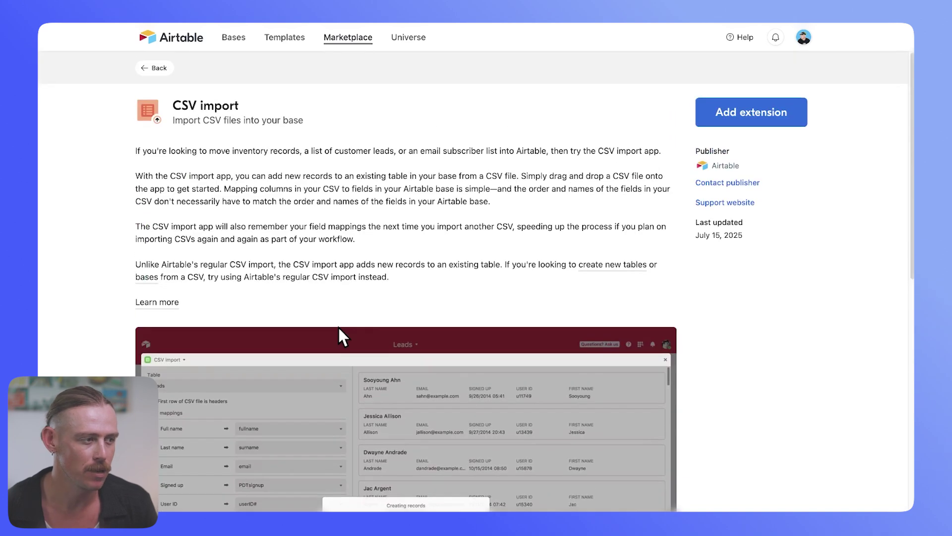
- Add the CSV import extension to the Sales Pipeline Tracker base, found by searching 'sa'
{"action": "left_click", "coordinate": [766, 120]}
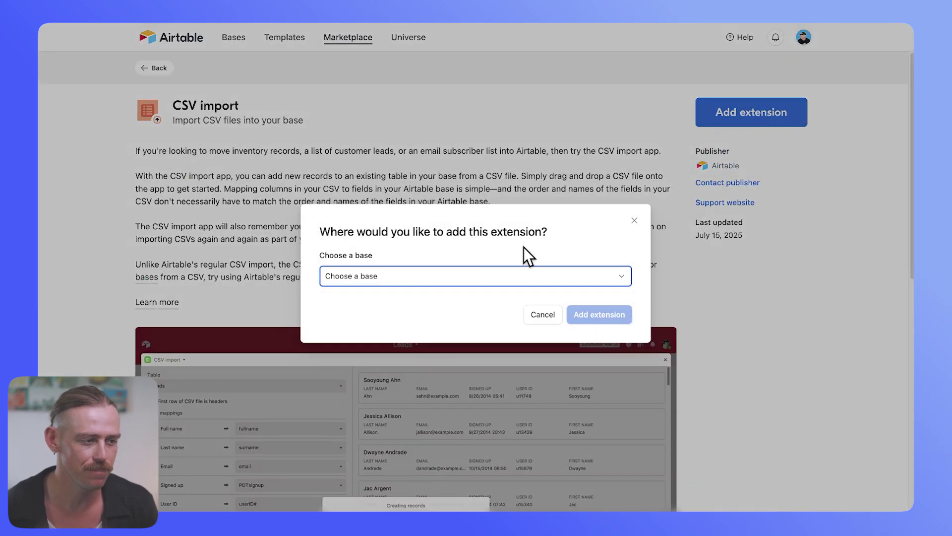
{"action": "left_click", "coordinate": [466, 286]}
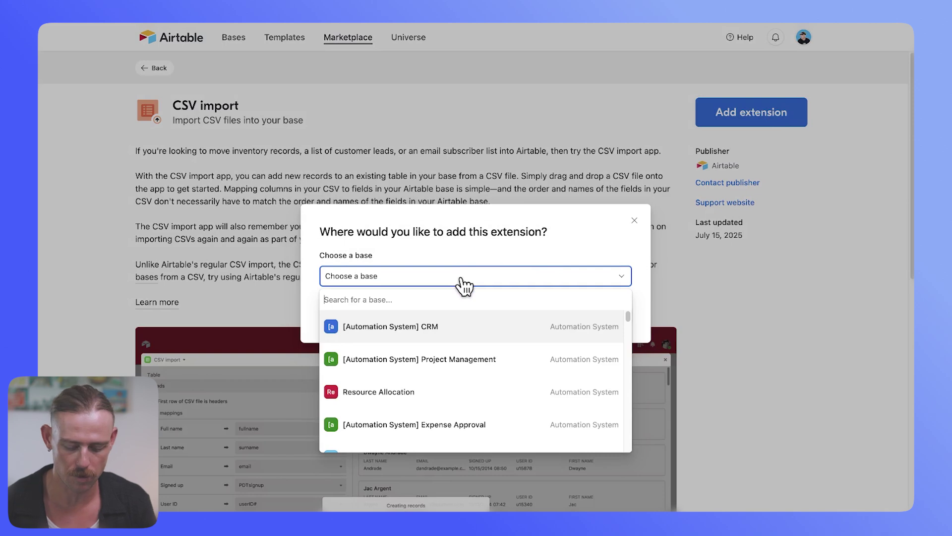
{"action": "type", "text": "sales"}
{"action": "left_click", "coordinate": [464, 325]}
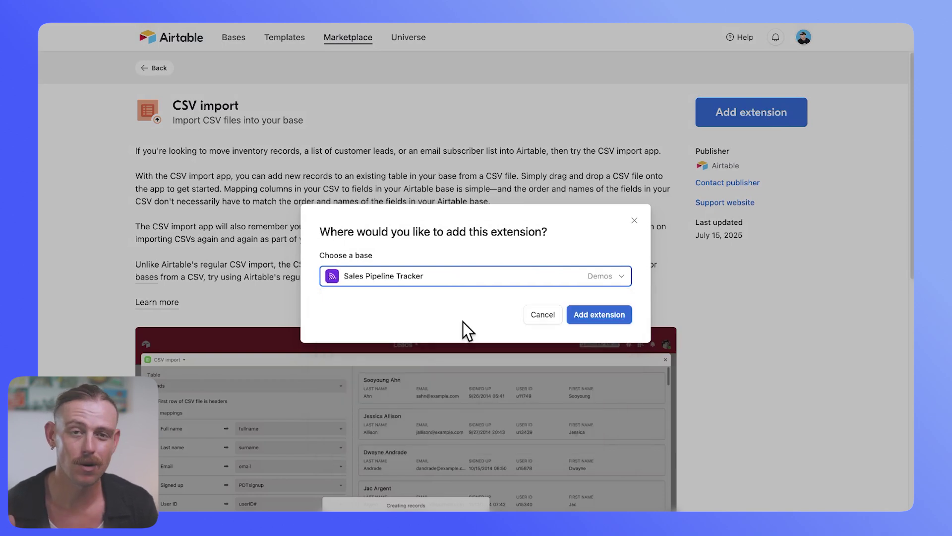
{"action": "left_click", "coordinate": [621, 319]}
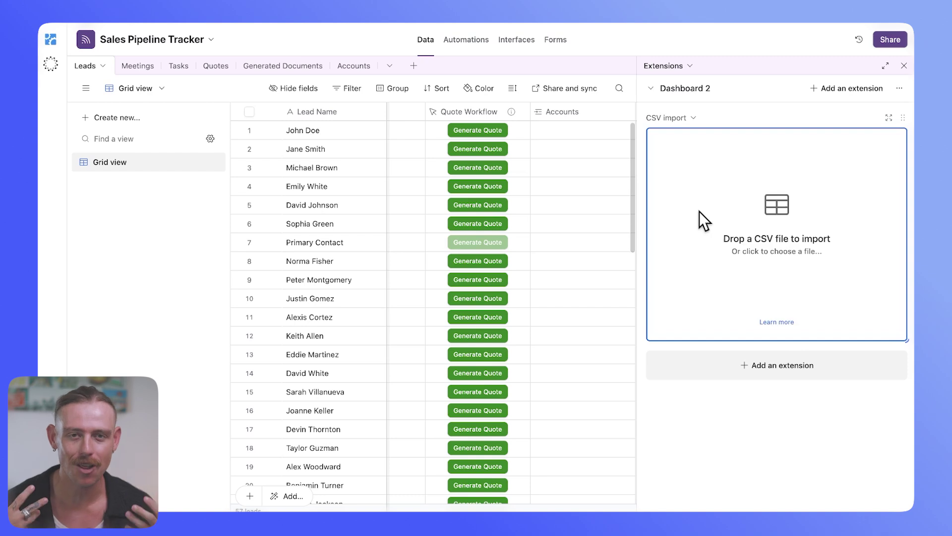
- Choose the leads CSV file in the CSV import extension's drop zone
{"action": "left_click", "coordinate": [806, 255]}
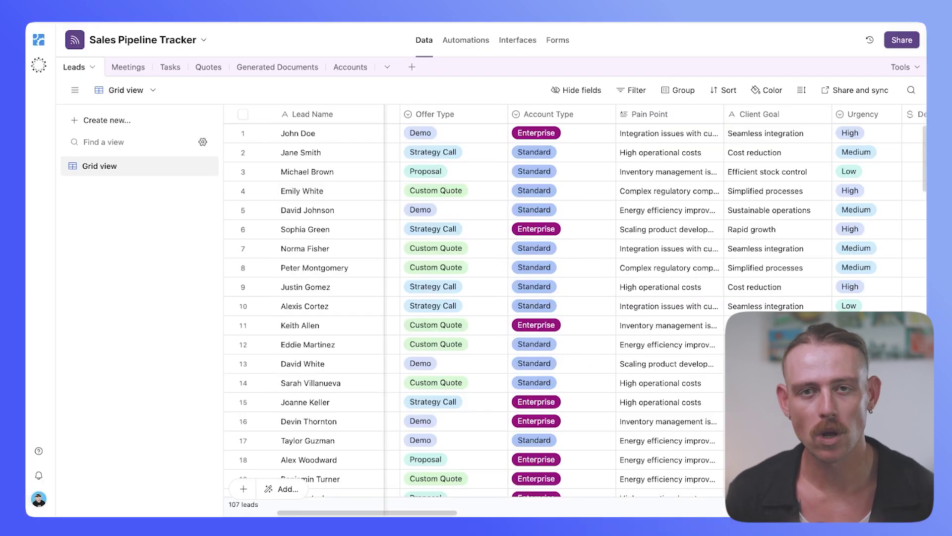
{"action": "scroll", "coordinate": [726, 317], "scroll_direction": "right", "scroll_amount": 15}
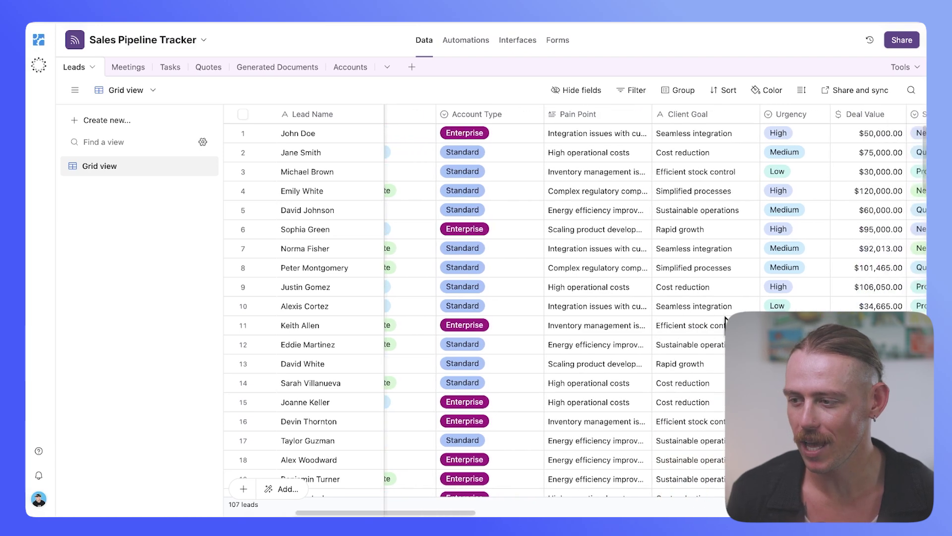
{"action": "scroll", "coordinate": [725, 318], "scroll_direction": "right", "scroll_amount": 10}
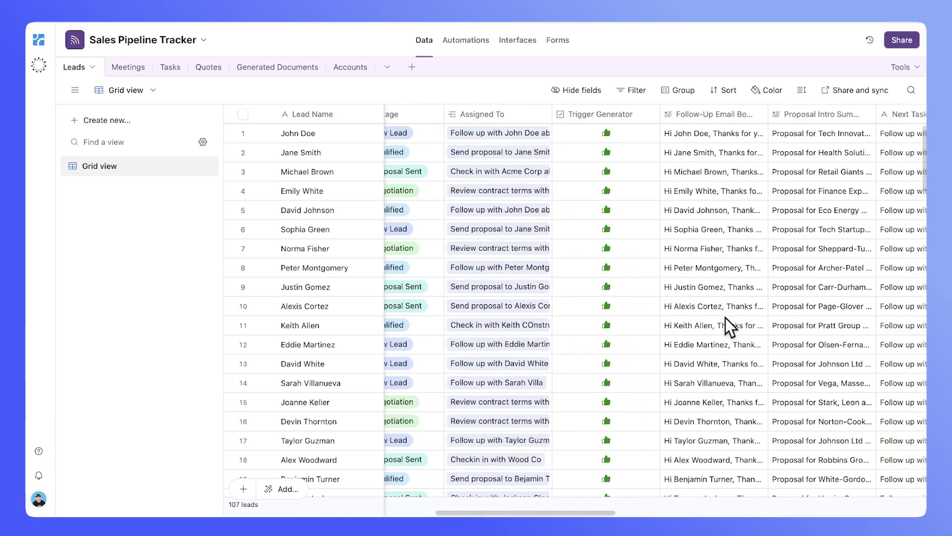
{"action": "scroll", "coordinate": [726, 318], "scroll_direction": "right", "scroll_amount": 10}
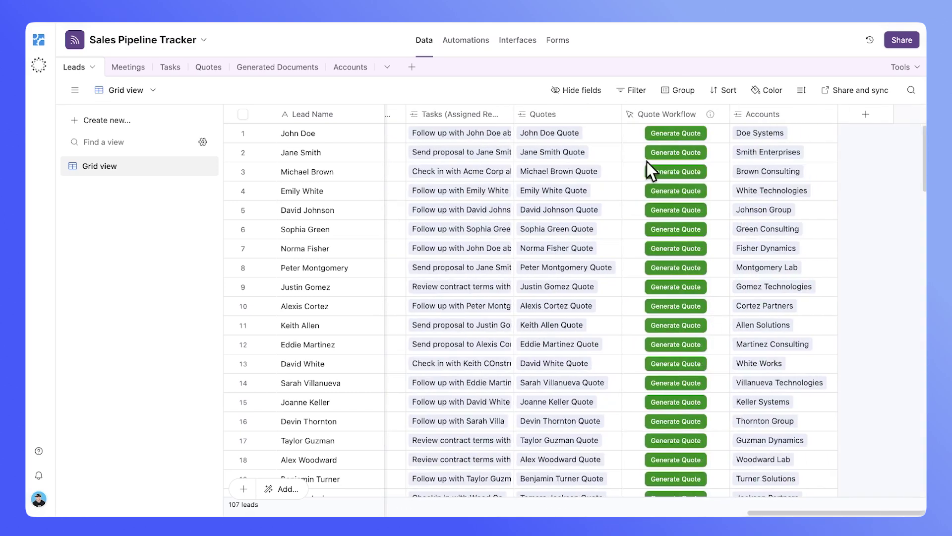
{"action": "scroll", "coordinate": [627, 176], "scroll_direction": "left", "scroll_amount": 5}
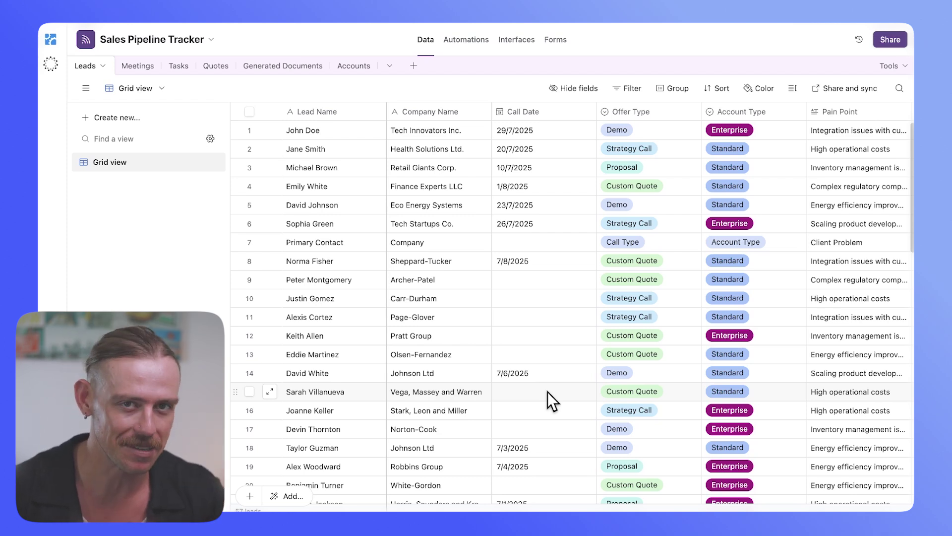
- Create a new table from the Emailed data source and begin its setup
{"action": "left_click", "coordinate": [414, 67]}
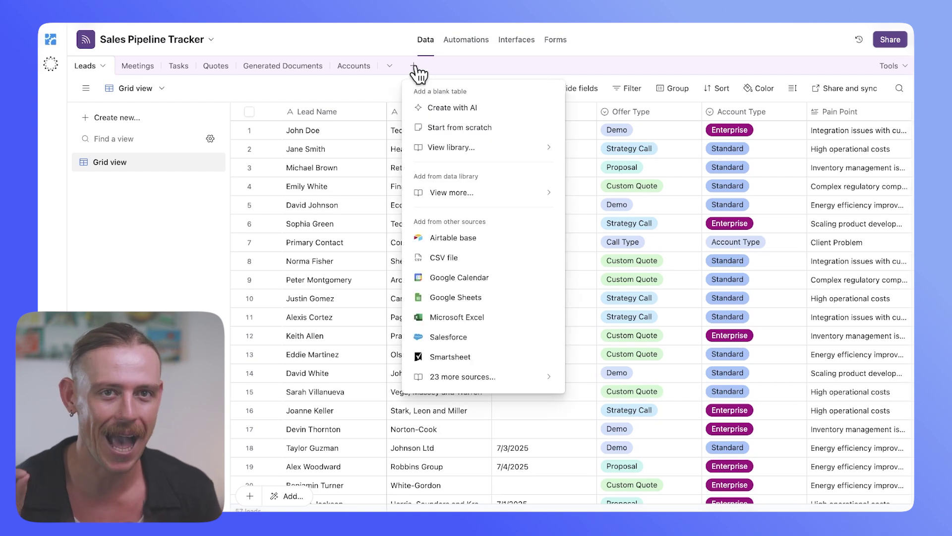
{"action": "left_click", "coordinate": [481, 381]}
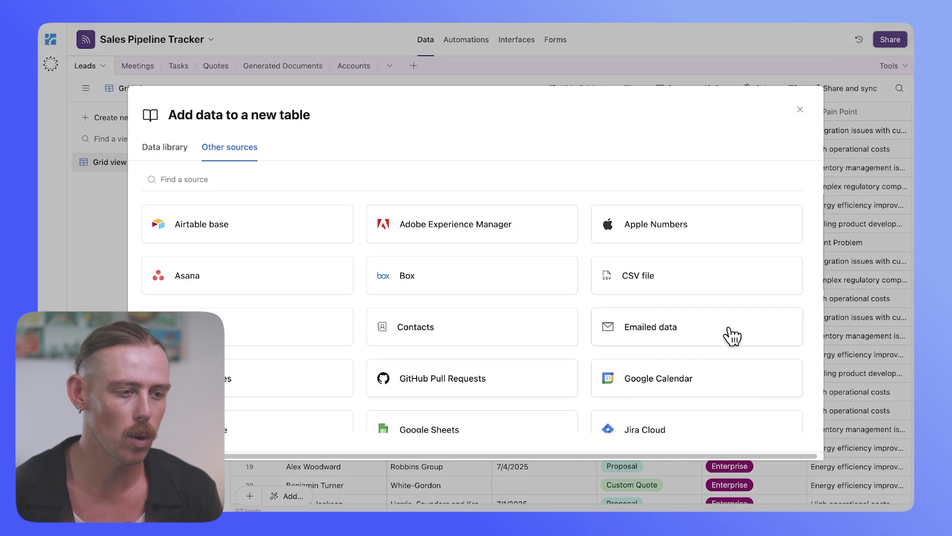
{"action": "scroll", "coordinate": [732, 337], "scroll_direction": "down", "scroll_amount": 1}
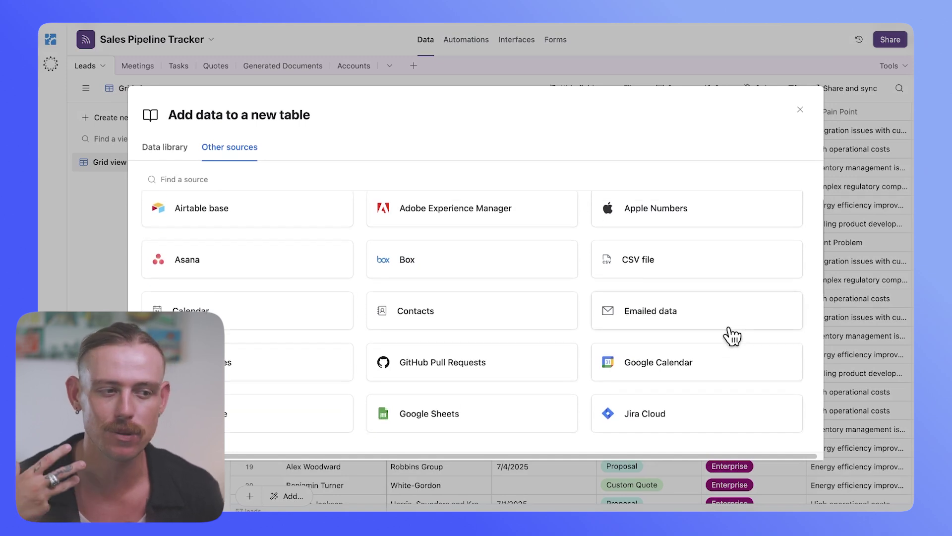
{"action": "left_click", "coordinate": [727, 309]}
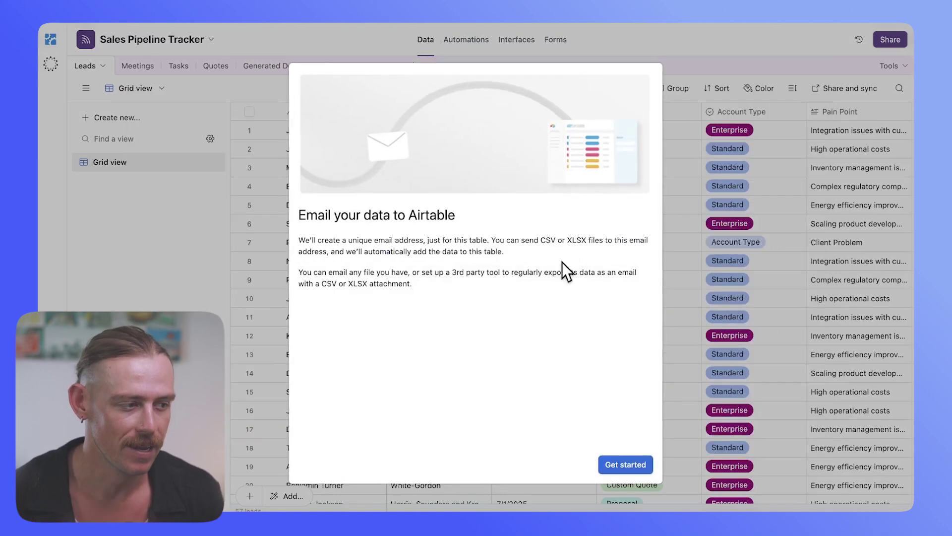
{"action": "left_click", "coordinate": [616, 466]}
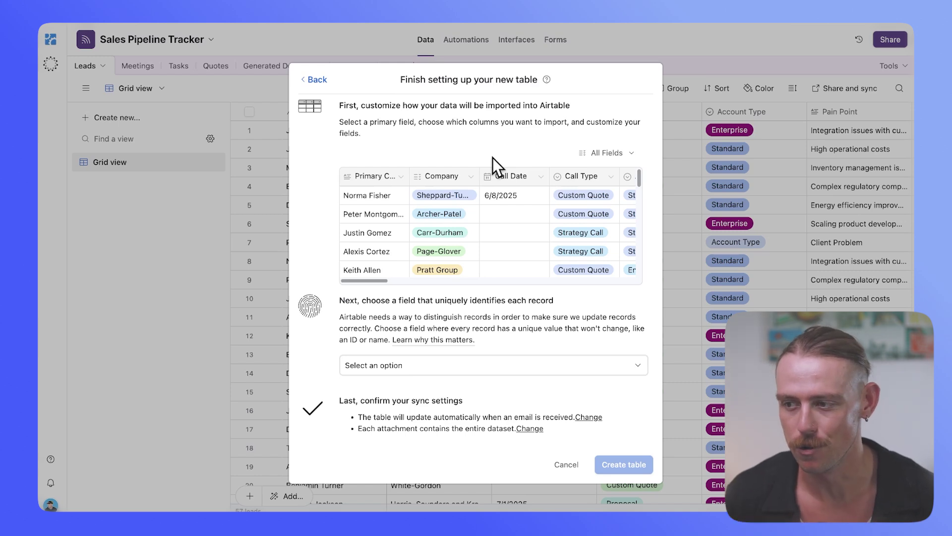
- Inspect the Primary Contact and Task Due field types, then start renaming Task Due
{"action": "left_click", "coordinate": [403, 179]}
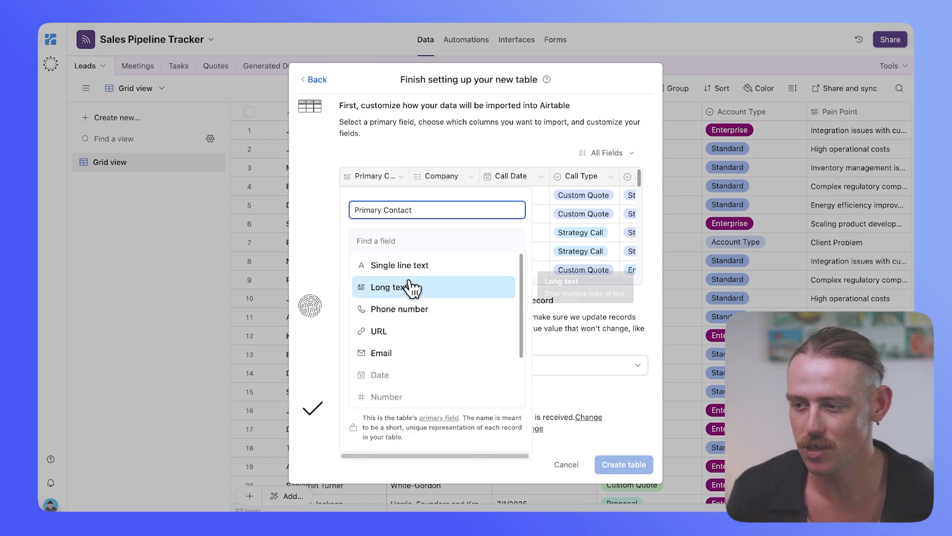
{"action": "left_click", "coordinate": [465, 141]}
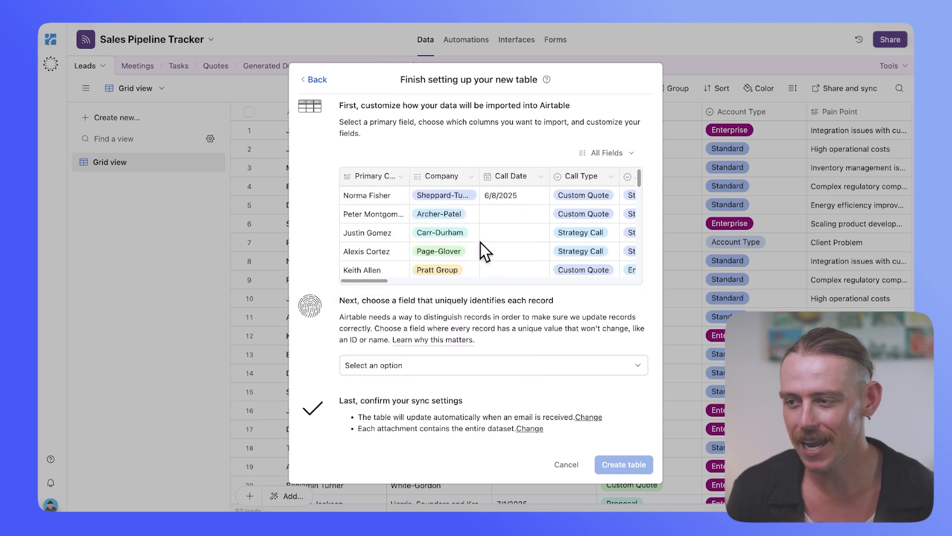
{"action": "scroll", "coordinate": [481, 244], "scroll_direction": "right", "scroll_amount": 8}
{"action": "scroll", "coordinate": [480, 245], "scroll_direction": "left", "scroll_amount": 8}
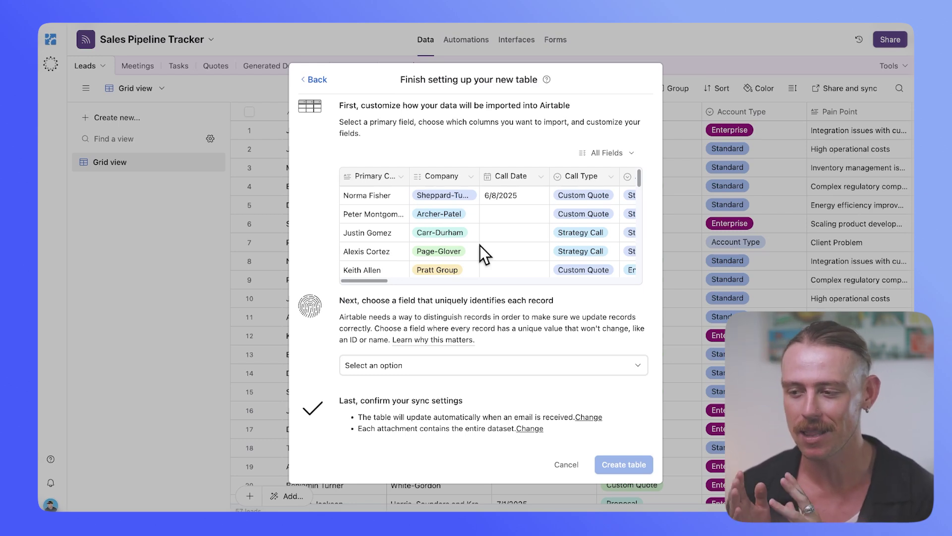
{"action": "scroll", "coordinate": [480, 243], "scroll_direction": "right", "scroll_amount": 10}
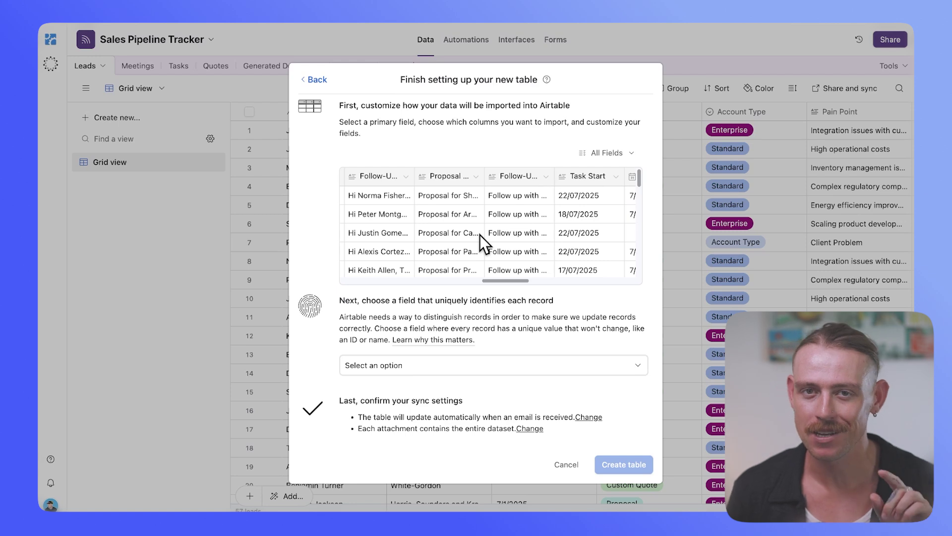
{"action": "scroll", "coordinate": [480, 234], "scroll_direction": "right", "scroll_amount": 5}
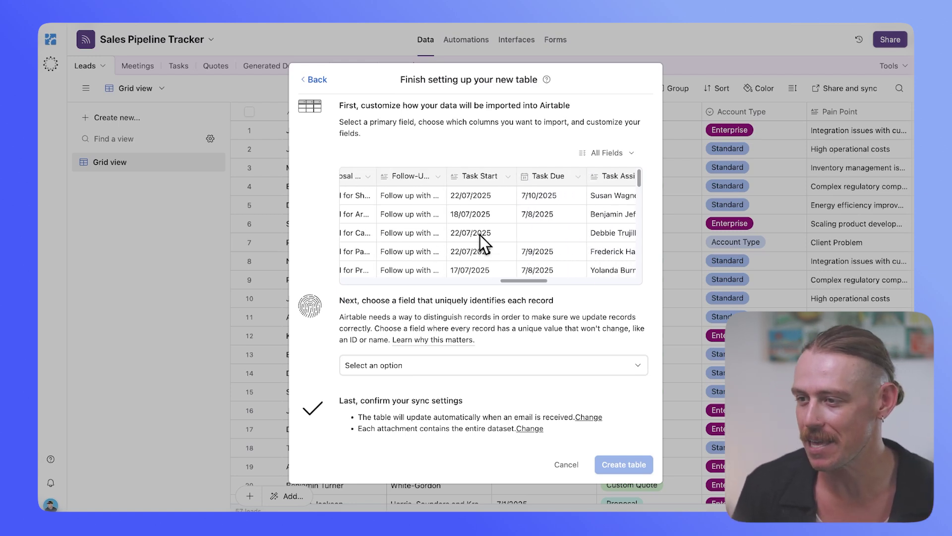
{"action": "left_click", "coordinate": [579, 180]}
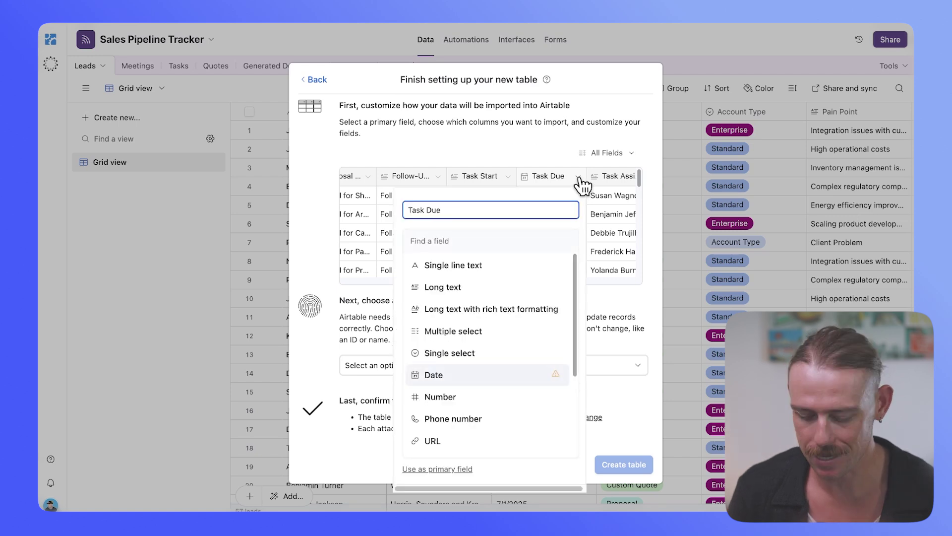
{"action": "key", "text": "BackSpace"}
{"action": "key", "text": "BackSpace"}
{"action": "key", "text": "BackSpace"}
{"action": "key", "text": "BackSpace"}
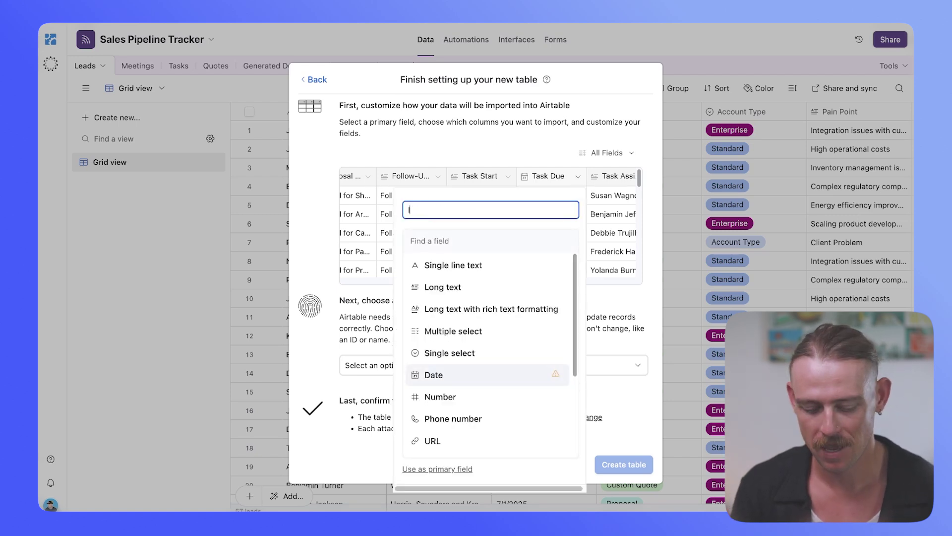